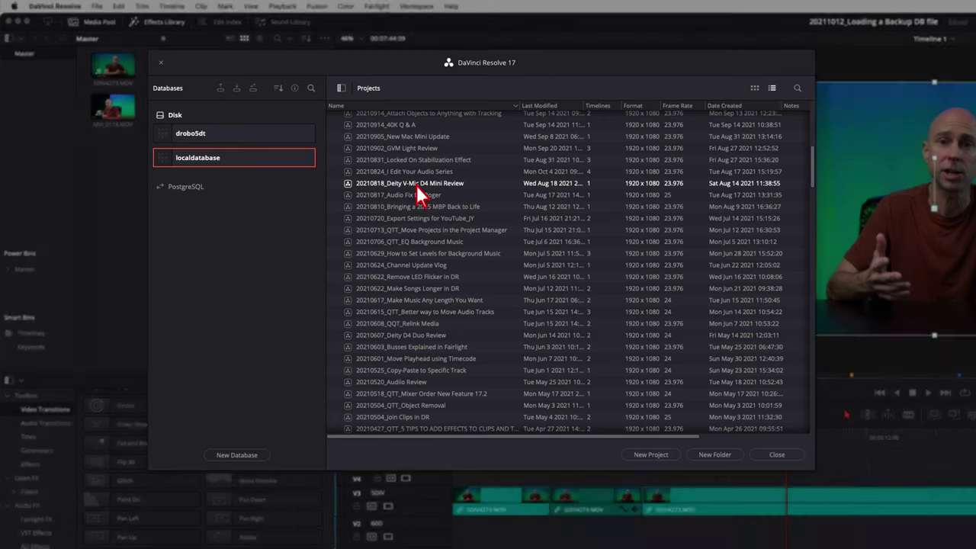
- Open Project Backups for 20210824_I Edit Your Audio Series and select the Aug 24 07:53:12 backup
click(421, 174)
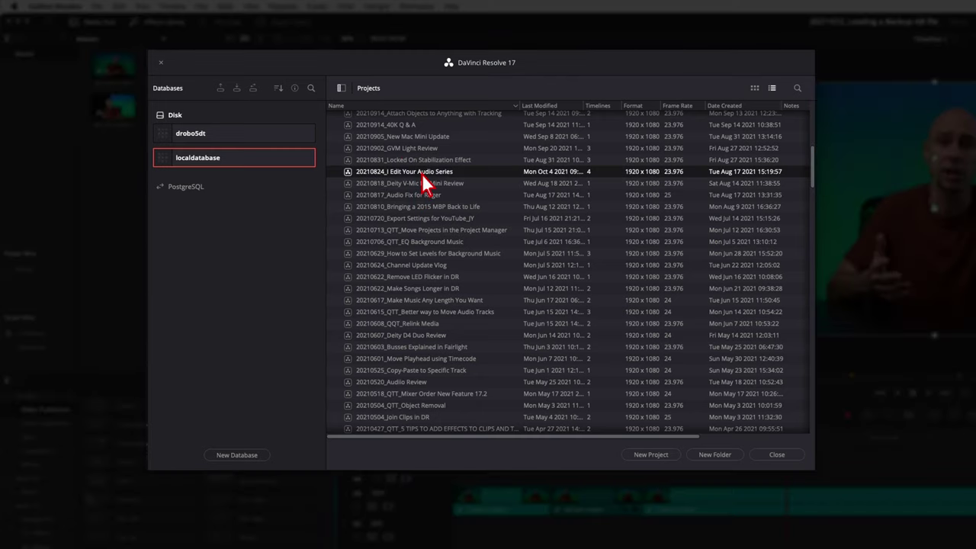
right_click(422, 174)
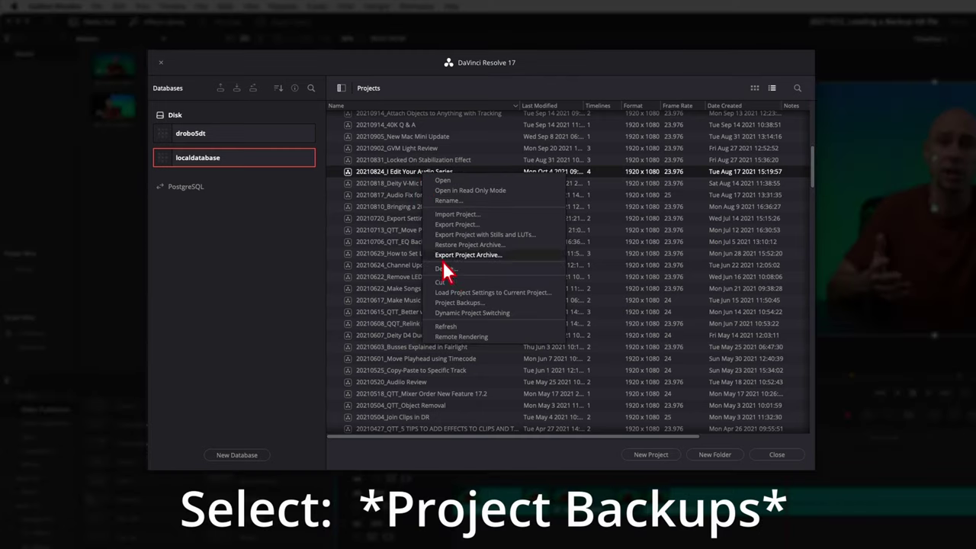
click(451, 305)
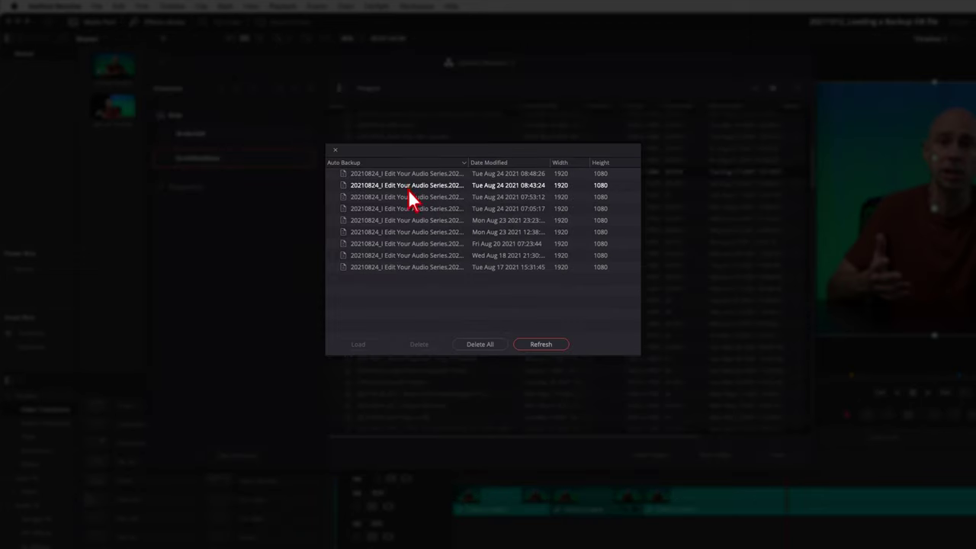
click(403, 196)
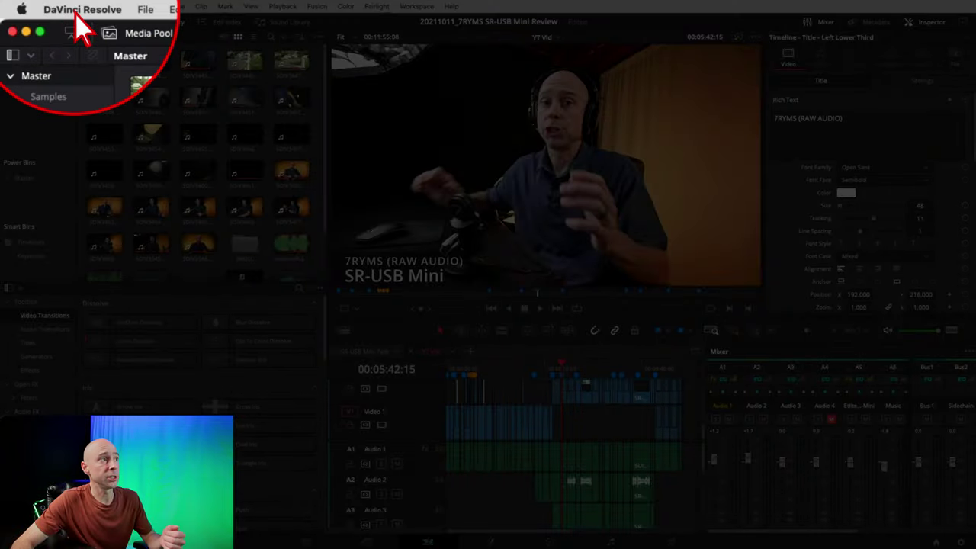
- Check the backup location in User > Project Save and Load preferences, then return to System media storage
click(74, 9)
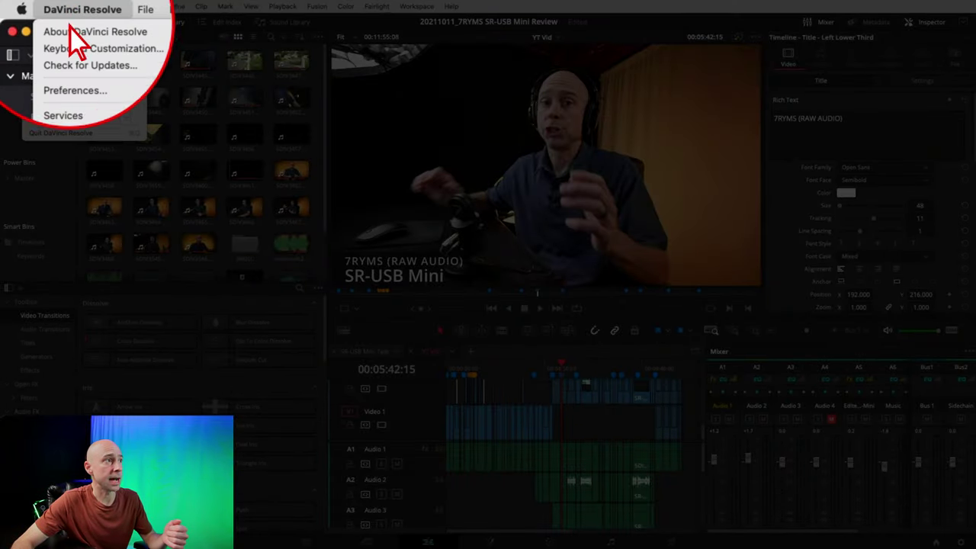
click(80, 90)
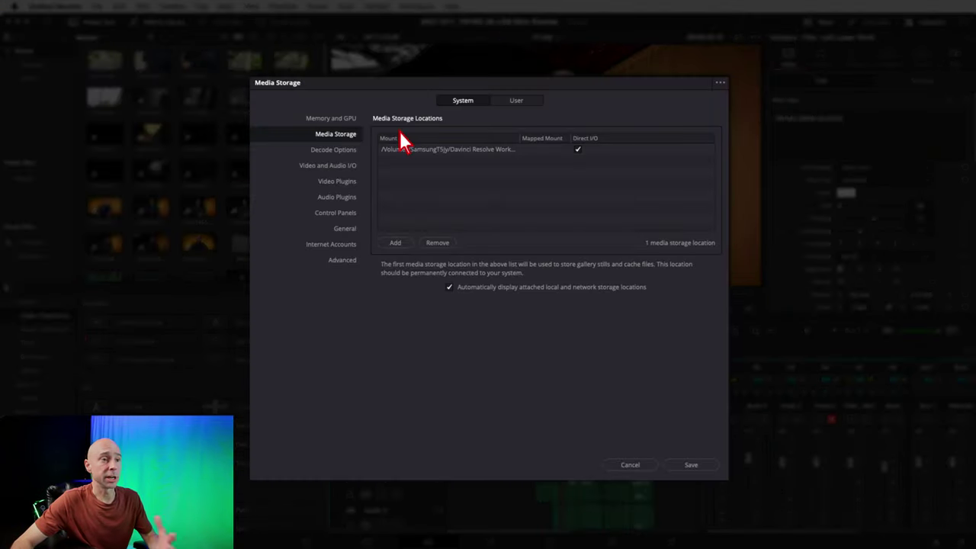
click(524, 104)
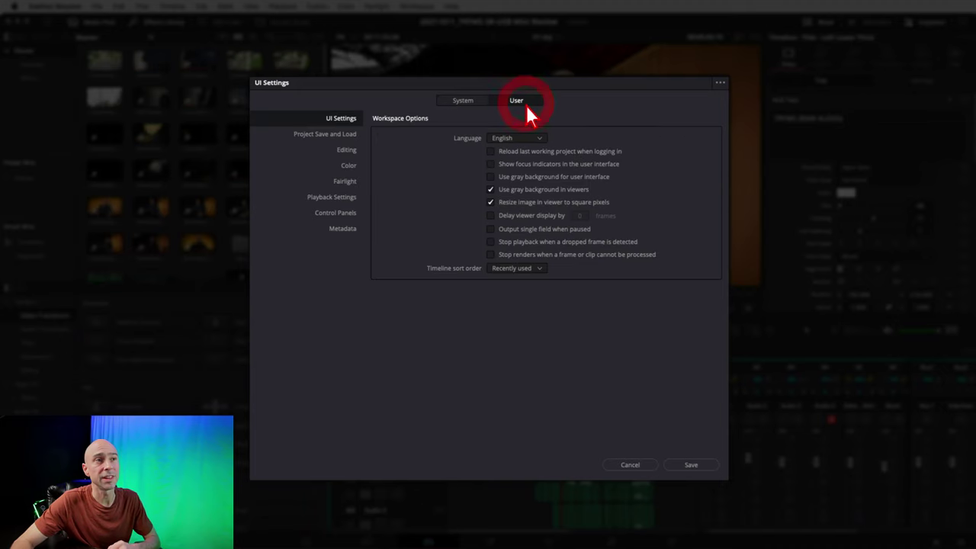
click(327, 137)
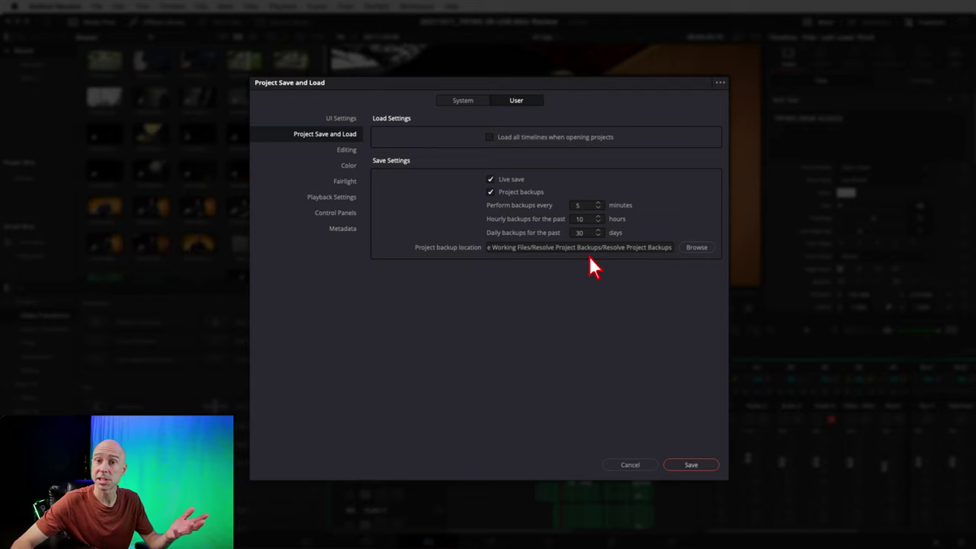
click(459, 101)
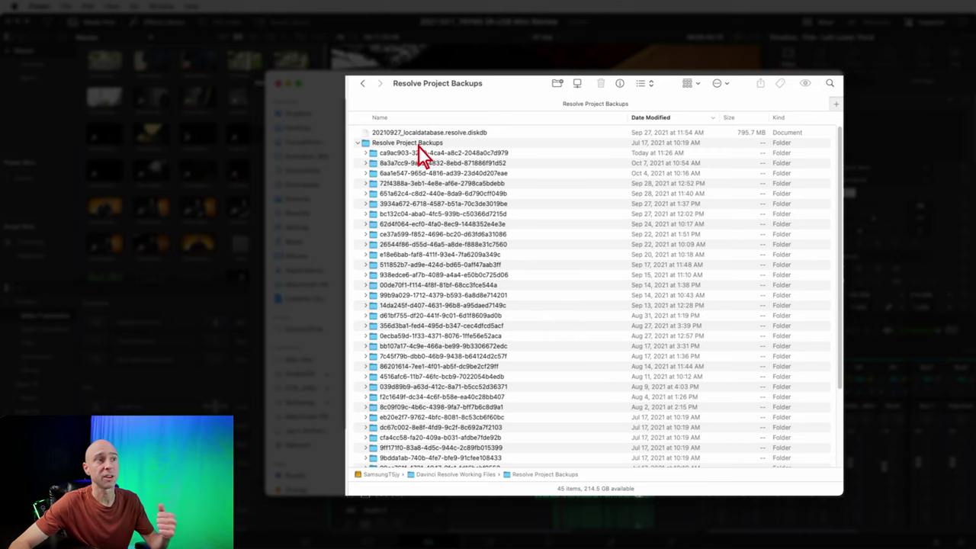
- Expand the ca9ac903 backup folder and select the Project.db.20211011120752 file
scroll(420, 228, down, 5)
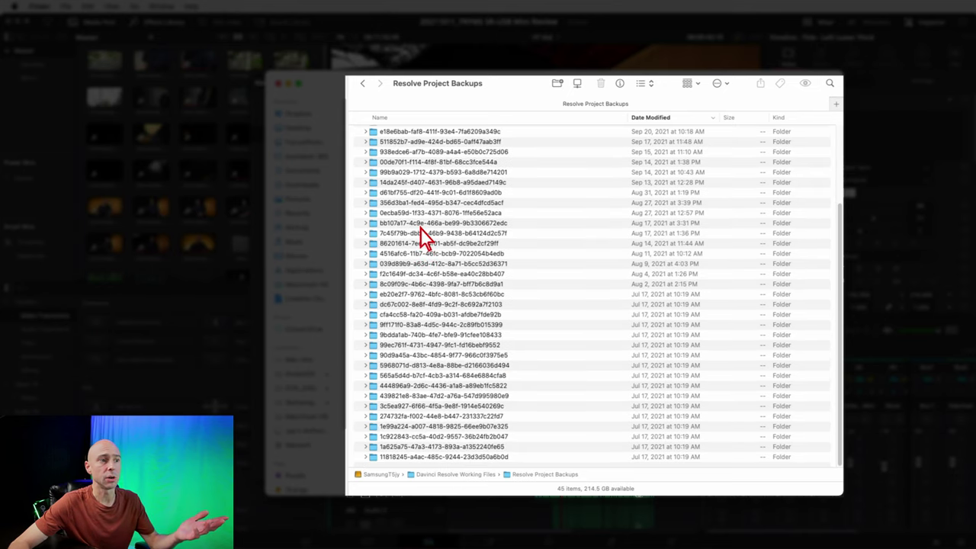
scroll(441, 333, up, 5)
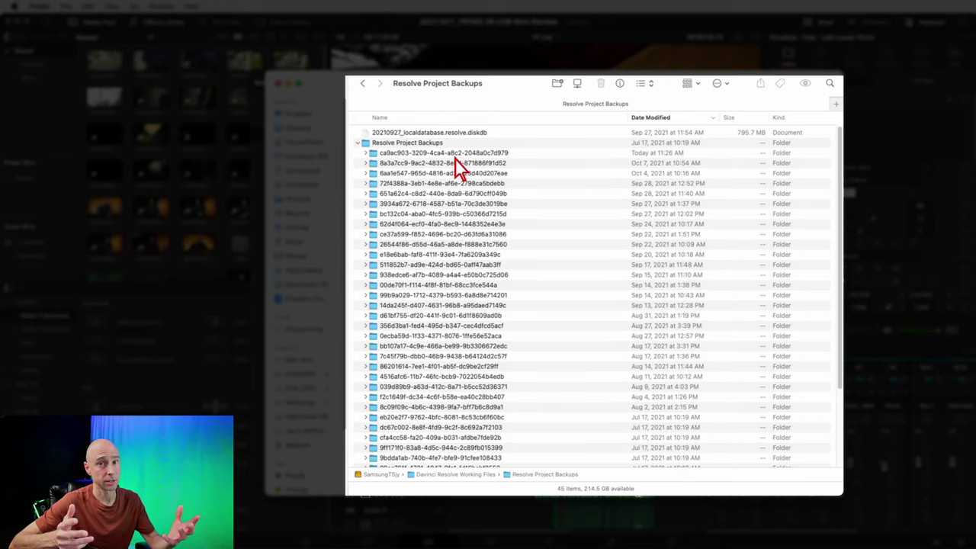
click(366, 153)
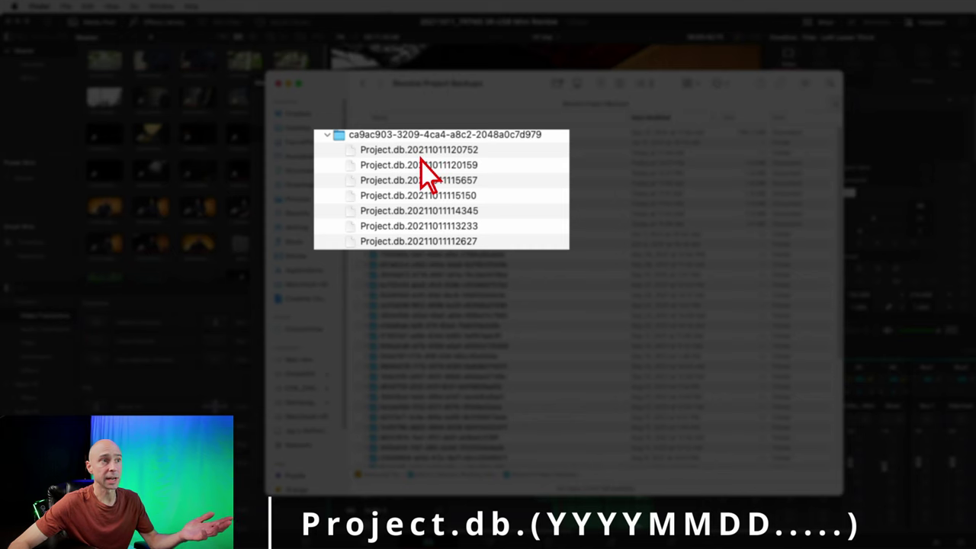
click(422, 157)
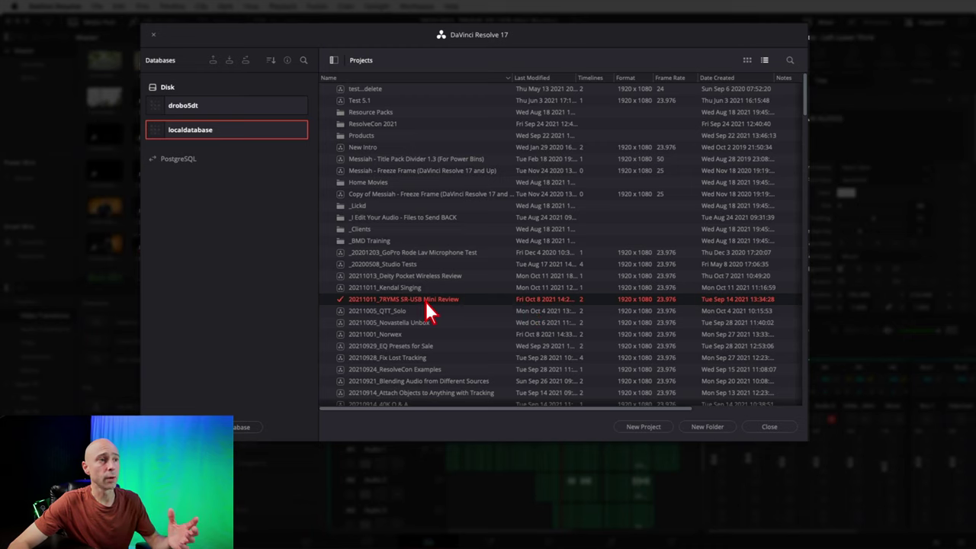
right_click(425, 301)
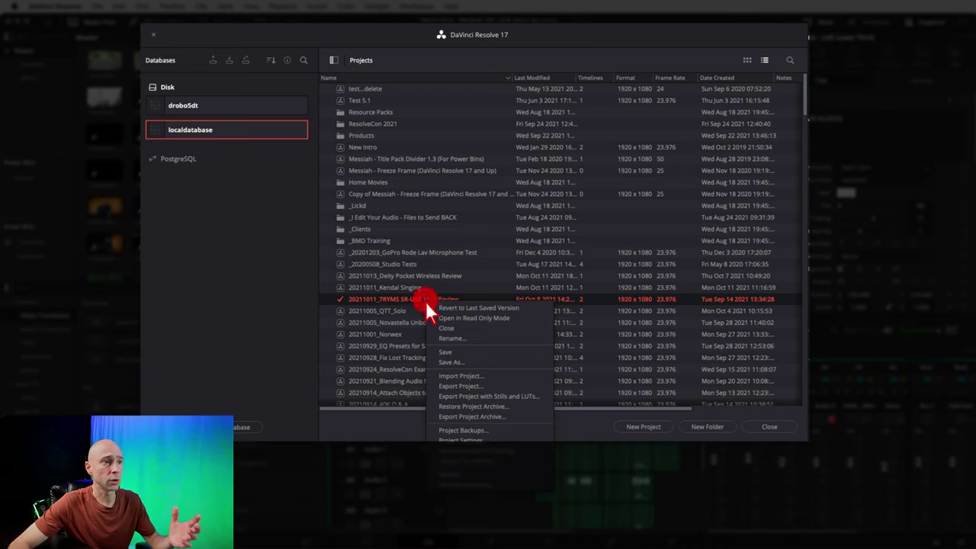
click(465, 432)
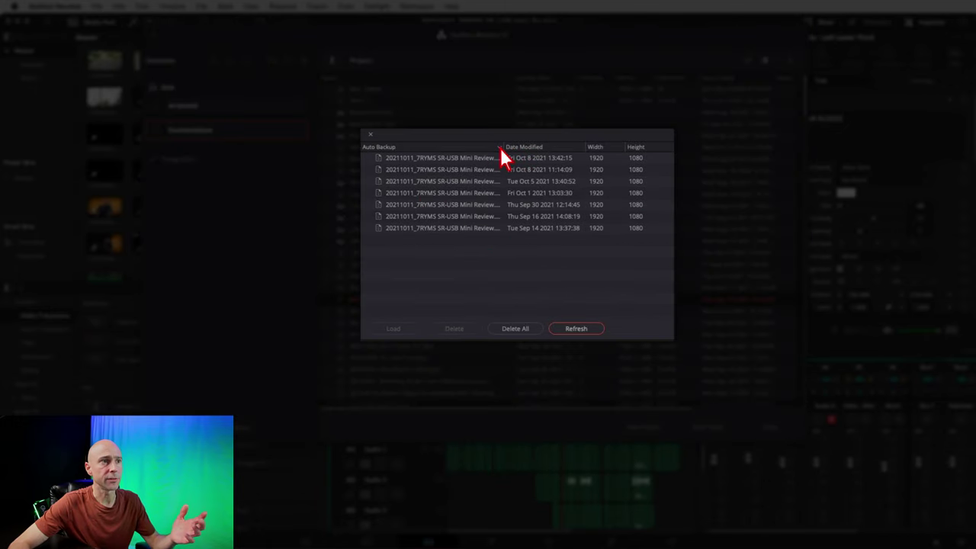
drag(504, 148, 569, 153)
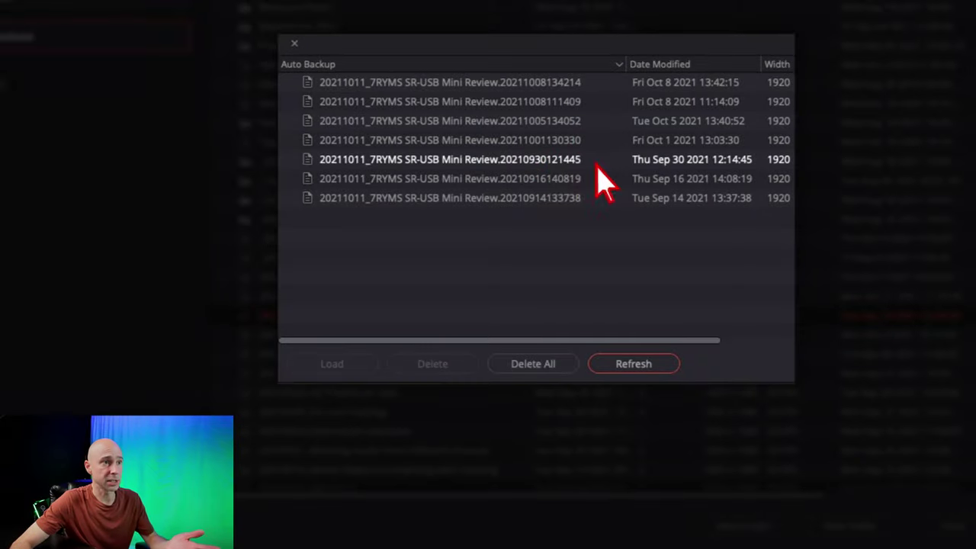
click(295, 43)
scroll(458, 290, down, 10)
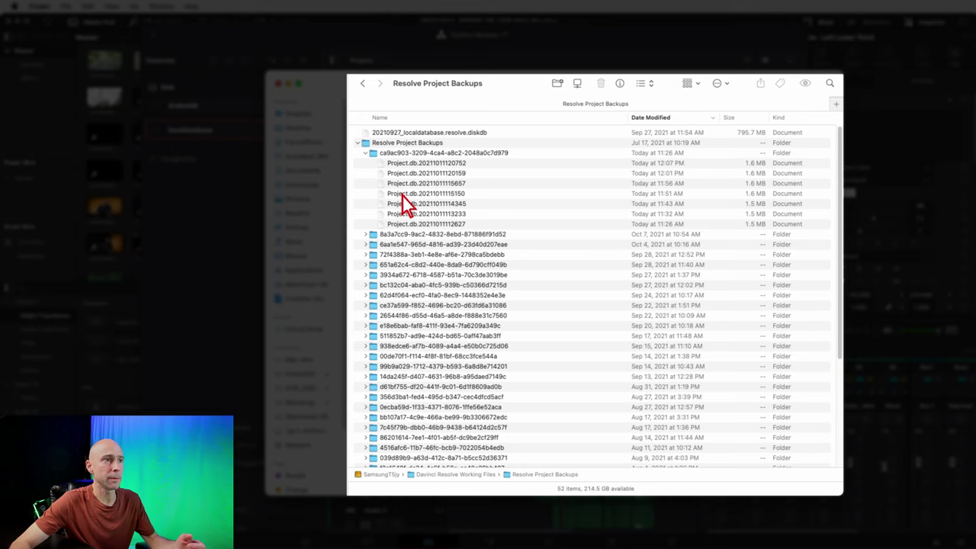
- Select the Project.db.20211011114345 backup file in the ca9ac903 folder
click(401, 204)
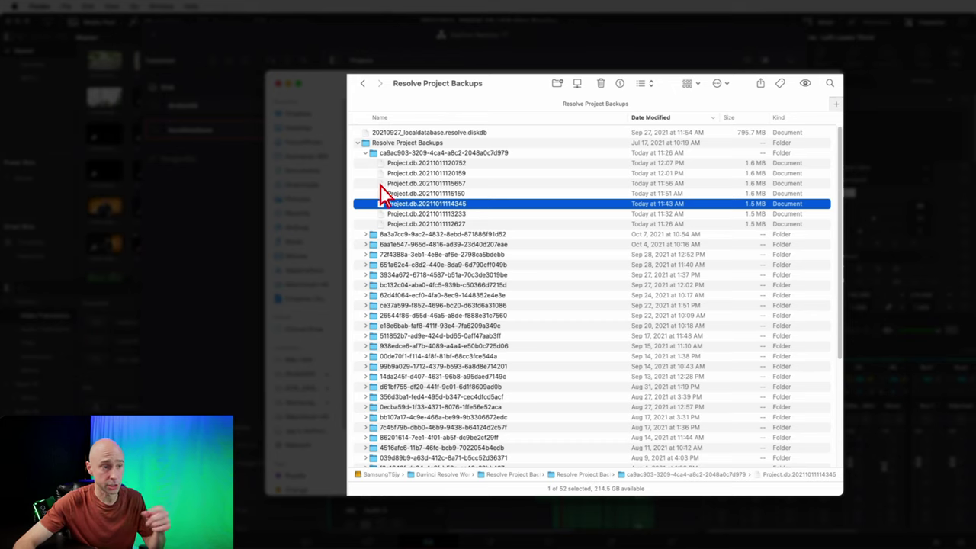
- Back in Resolve, reveal the localdatabase from the Databases sidebar in Finder
click(766, 543)
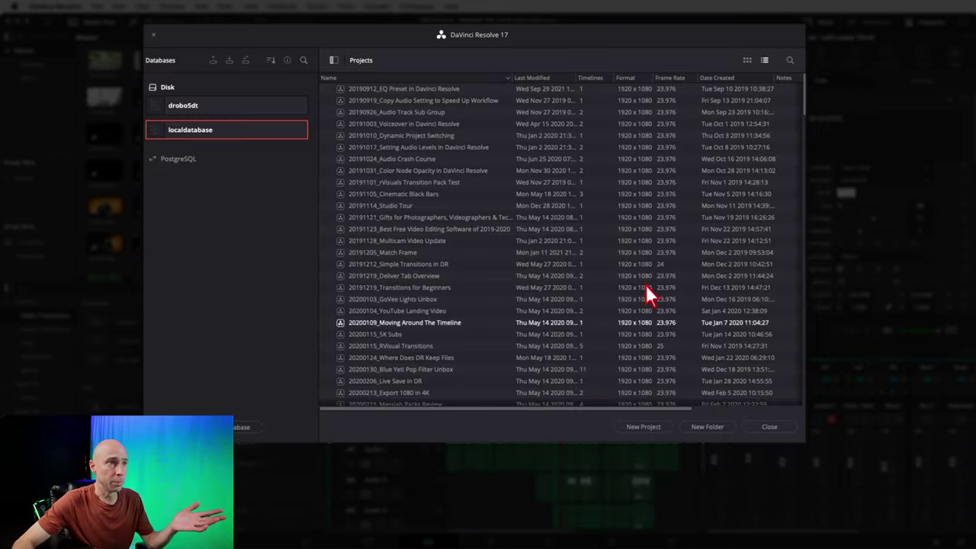
click(487, 252)
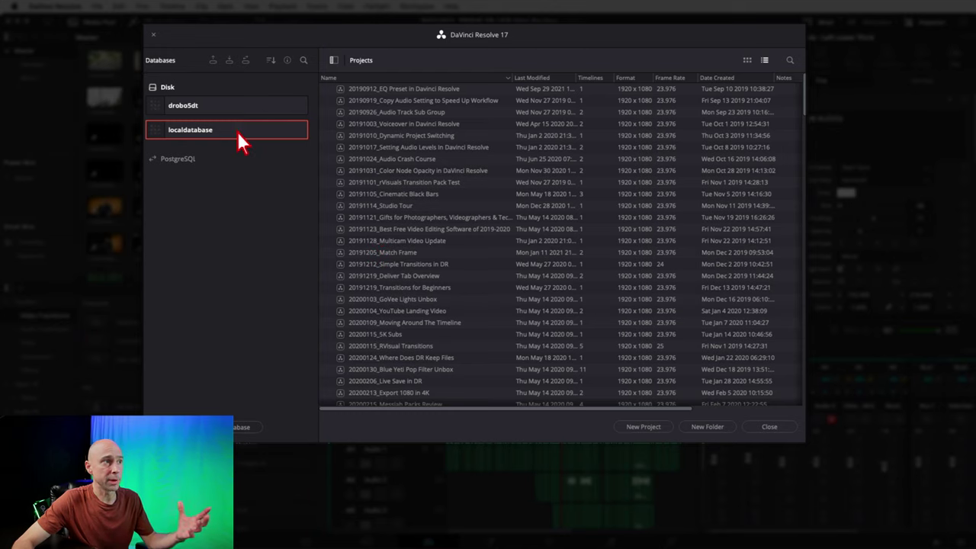
click(334, 61)
click(155, 61)
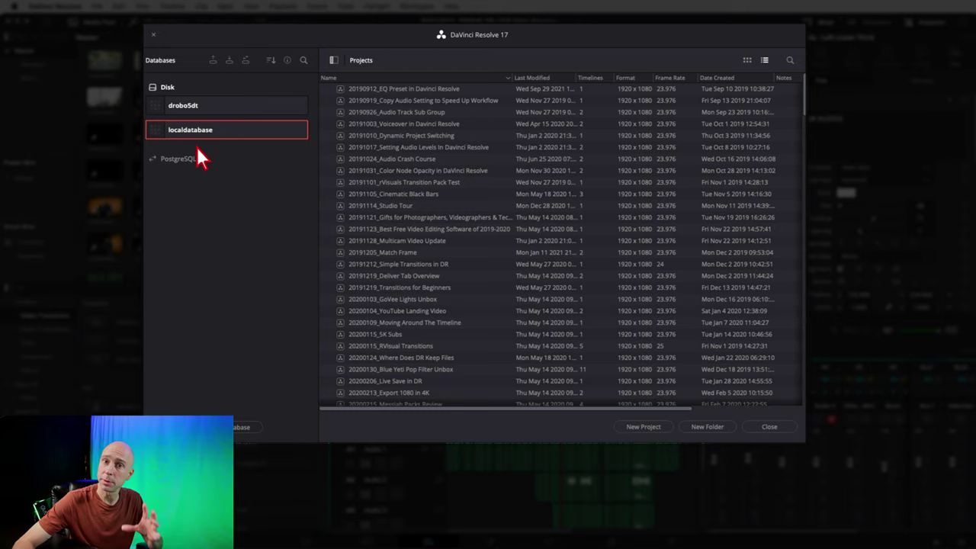
right_click(246, 131)
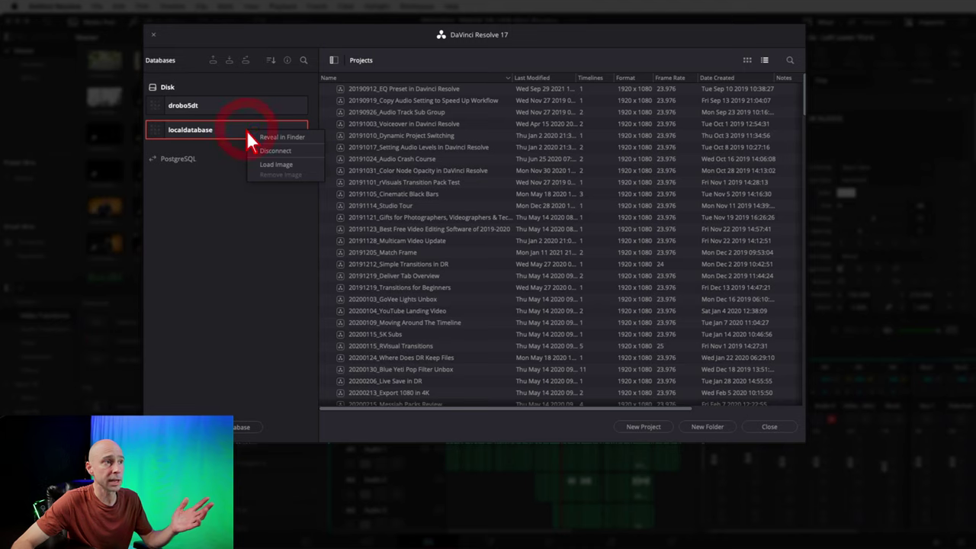
click(291, 139)
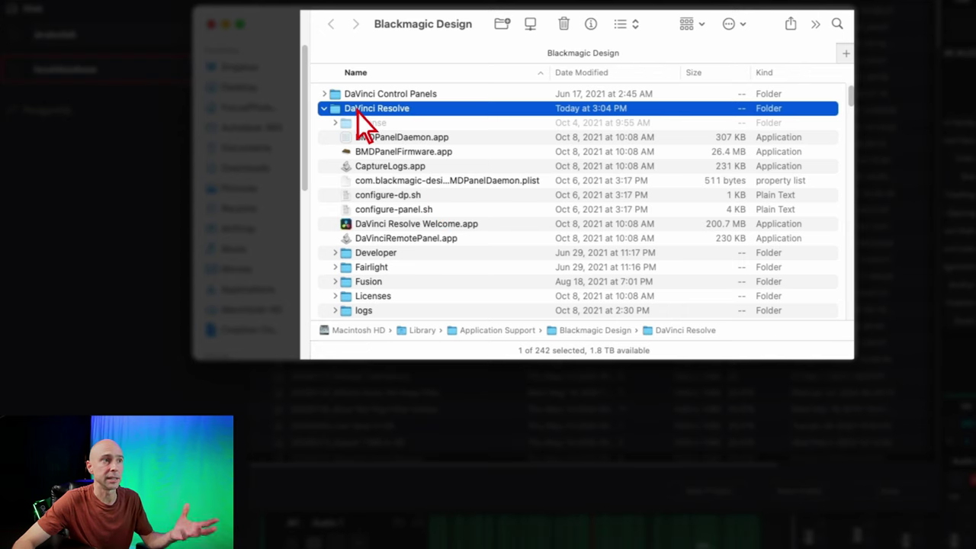
- Navigate into Resolve Projects > Users > guest in the local database folder
scroll(368, 207, down, 4)
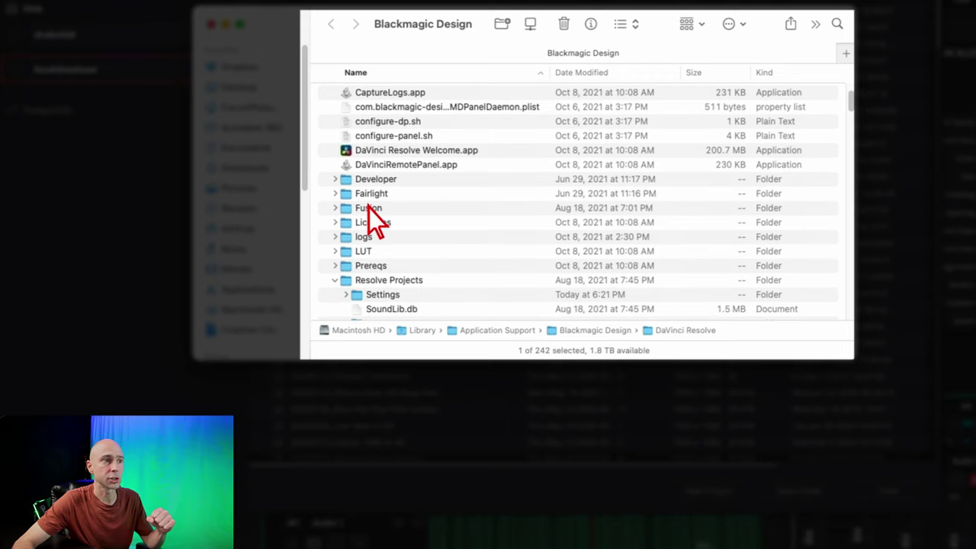
scroll(368, 207, down, 3)
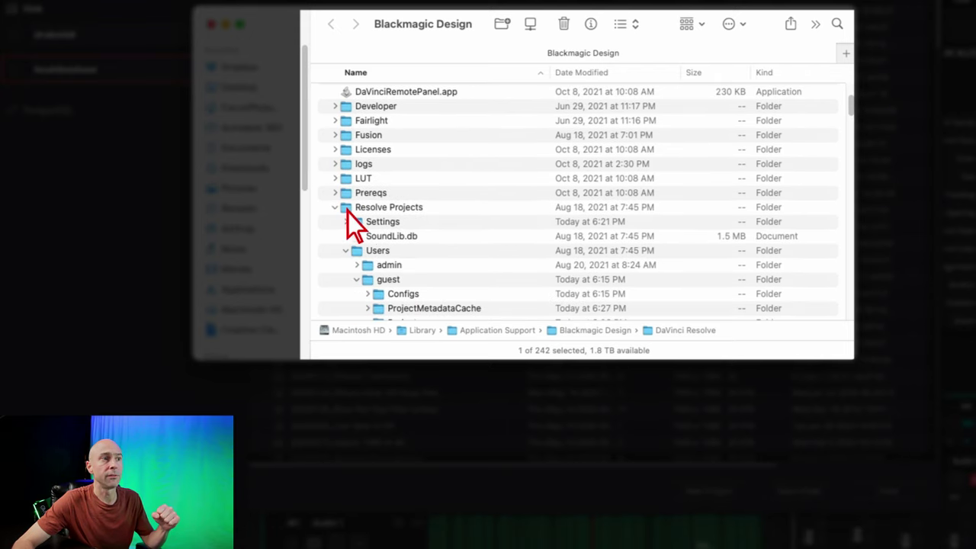
click(421, 212)
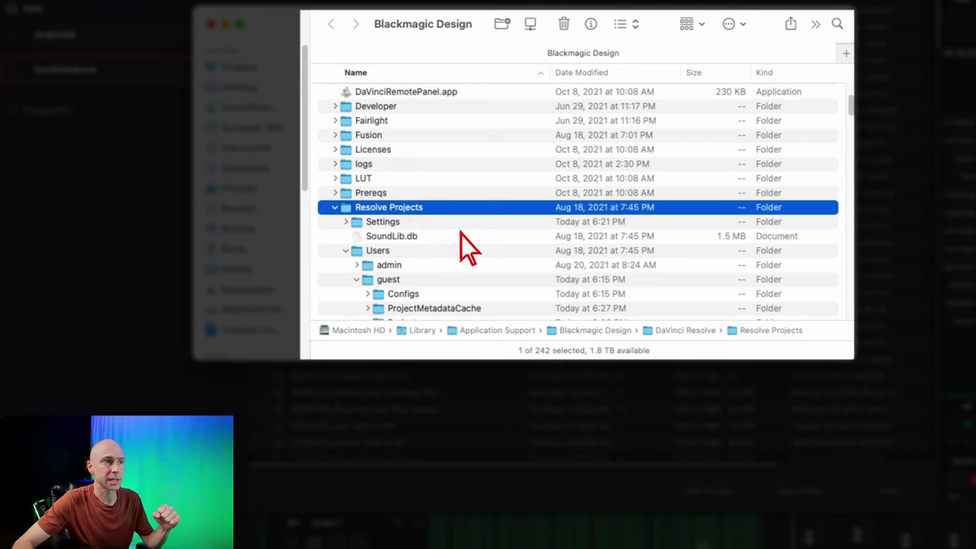
click(385, 253)
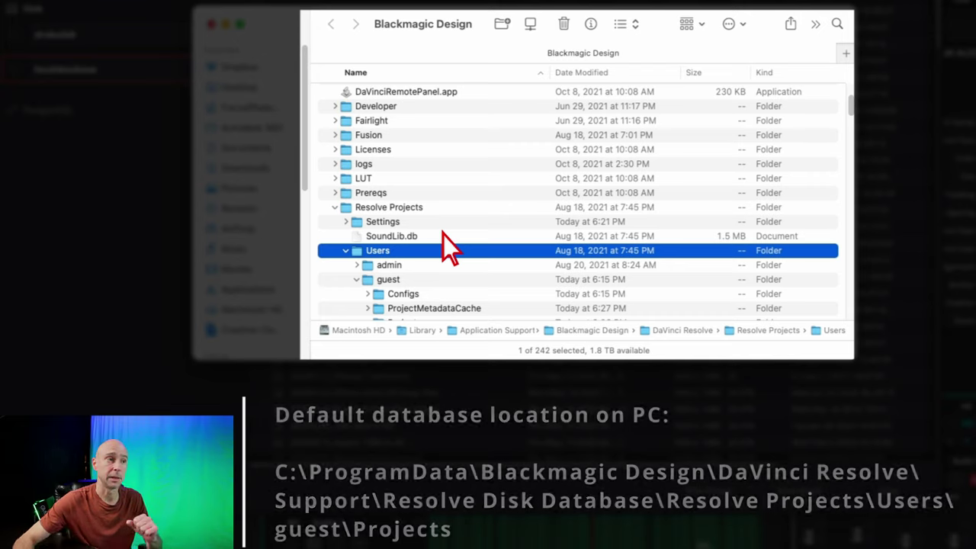
click(382, 279)
- Expand guest's Projects folder to list its dated project folders
click(369, 308)
scroll(392, 283, down, 5)
click(399, 203)
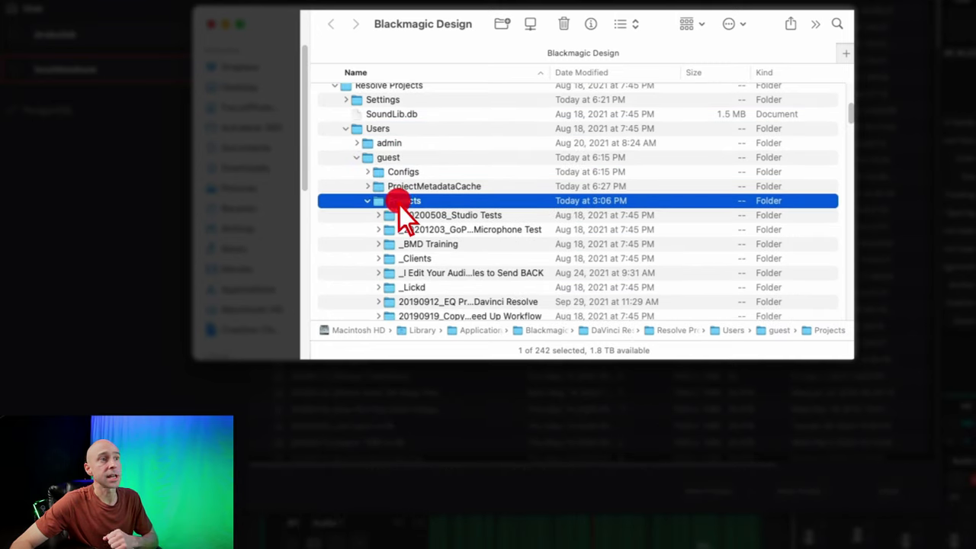
scroll(425, 224, down, 15)
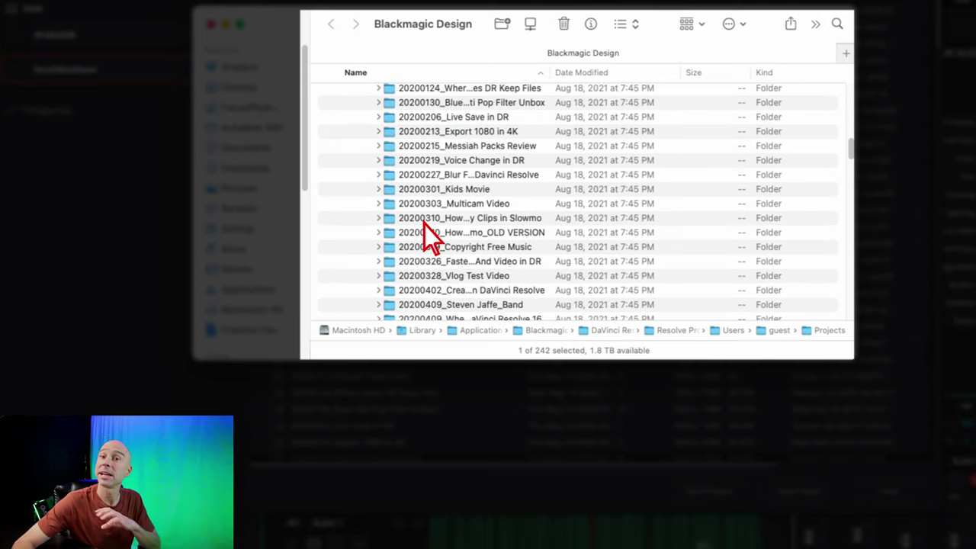
scroll(424, 224, up, 15)
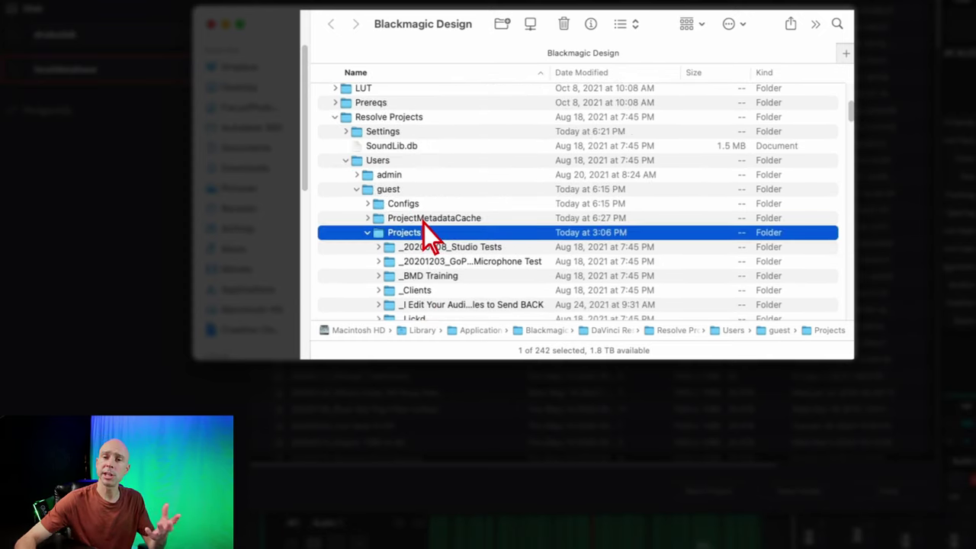
scroll(421, 227, up, 5)
scroll(423, 231, down, 3)
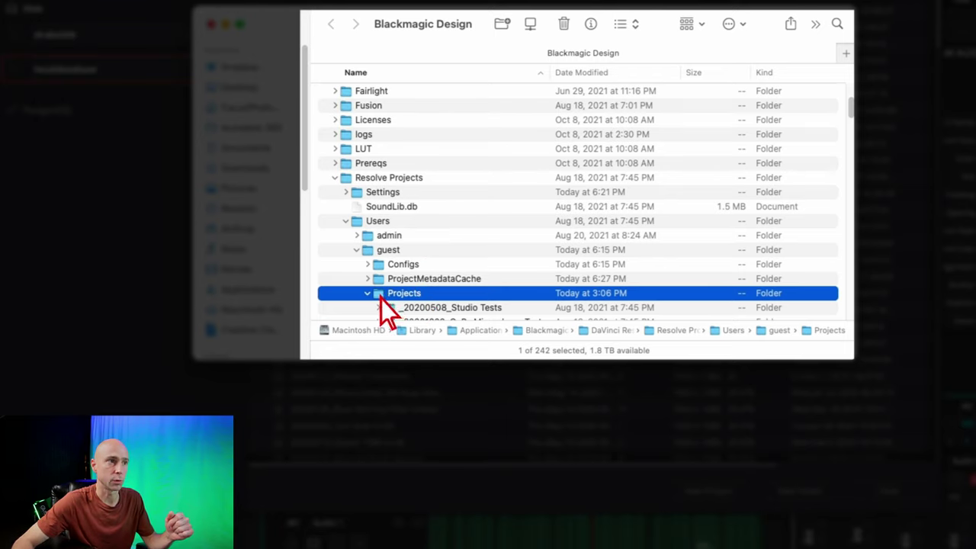
scroll(381, 299, down, 5)
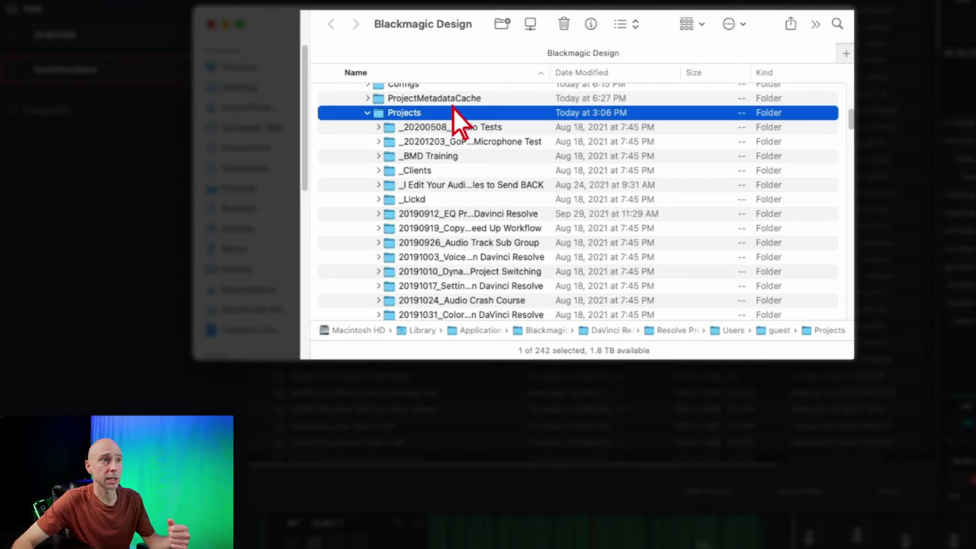
click(633, 32)
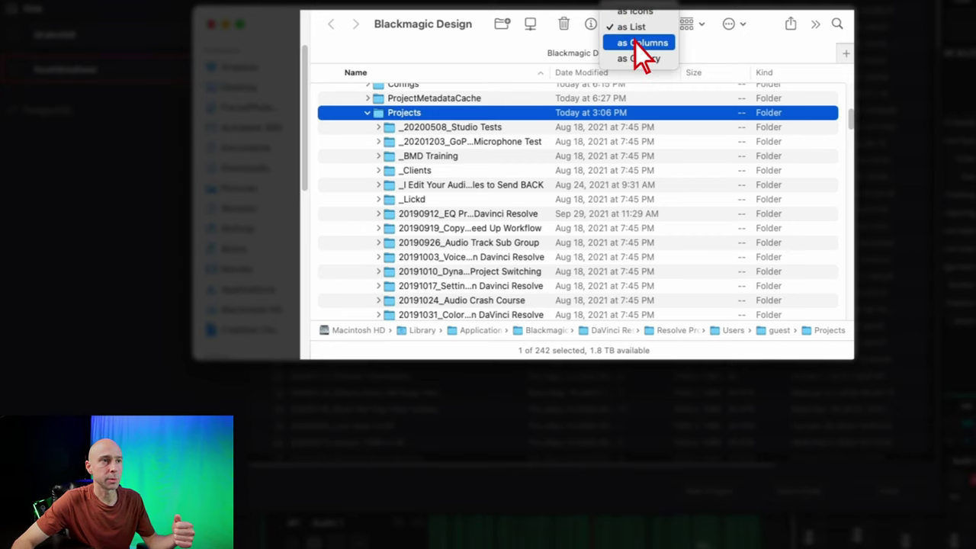
- In column view, create a new folder named '__Loading a Backup' inside guest Projects
click(633, 47)
click(585, 110)
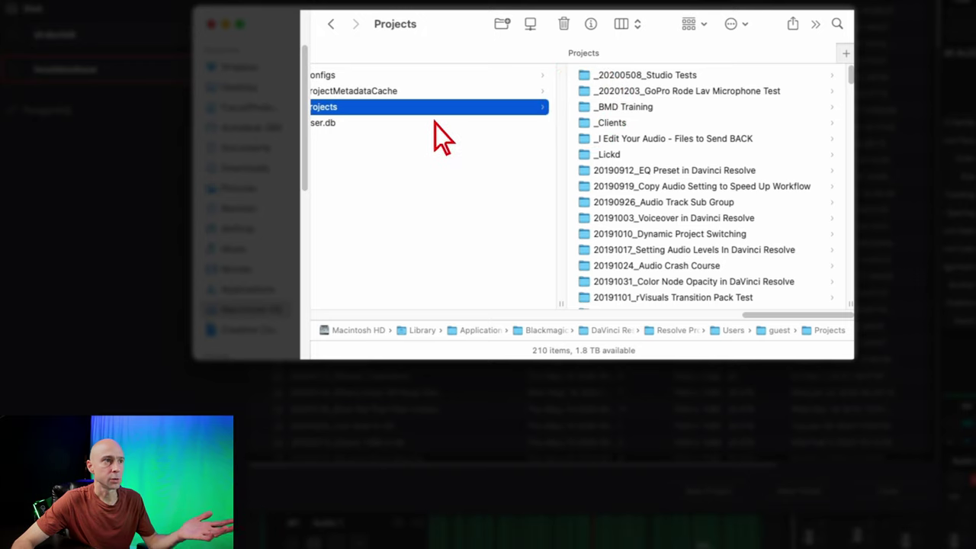
click(502, 24)
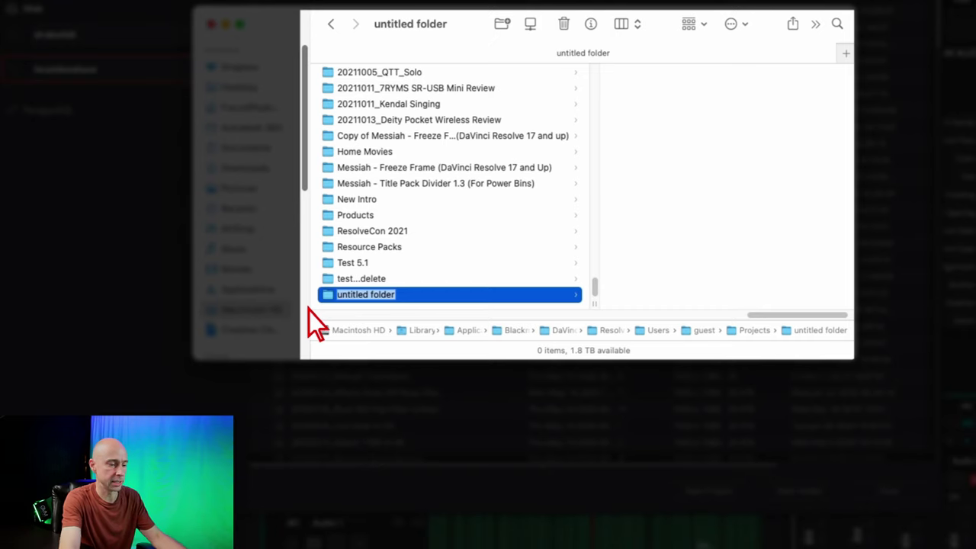
key(BackSpace)
text(Pr)
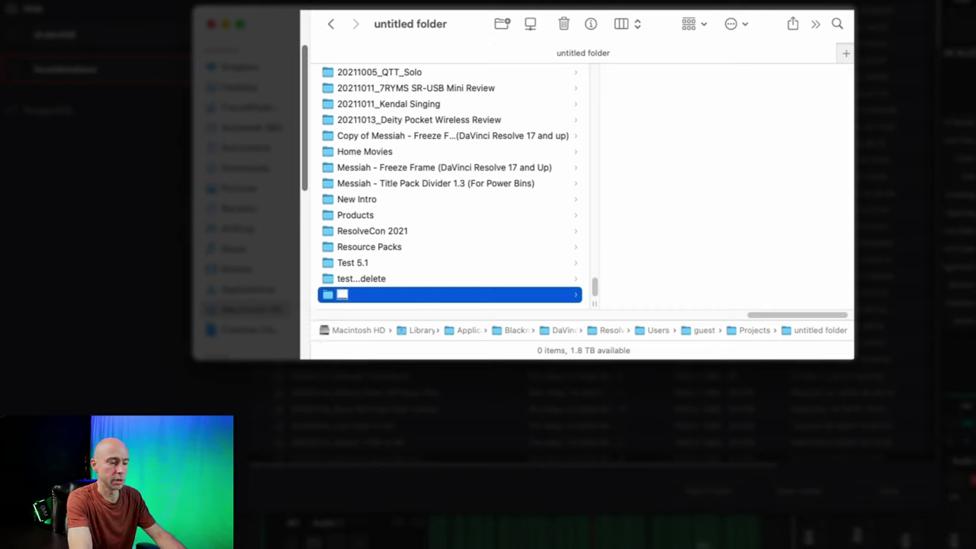
text(Load)
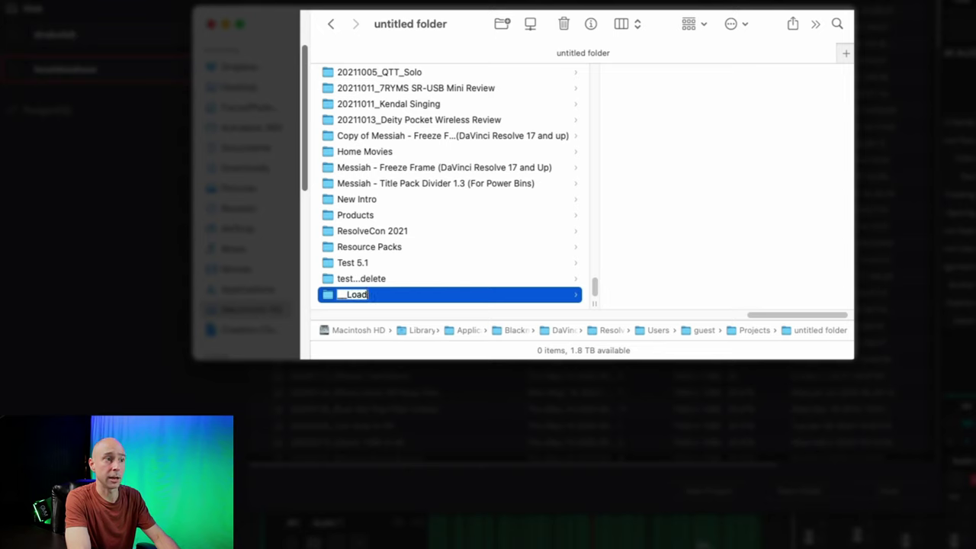
text(ing a Backup)
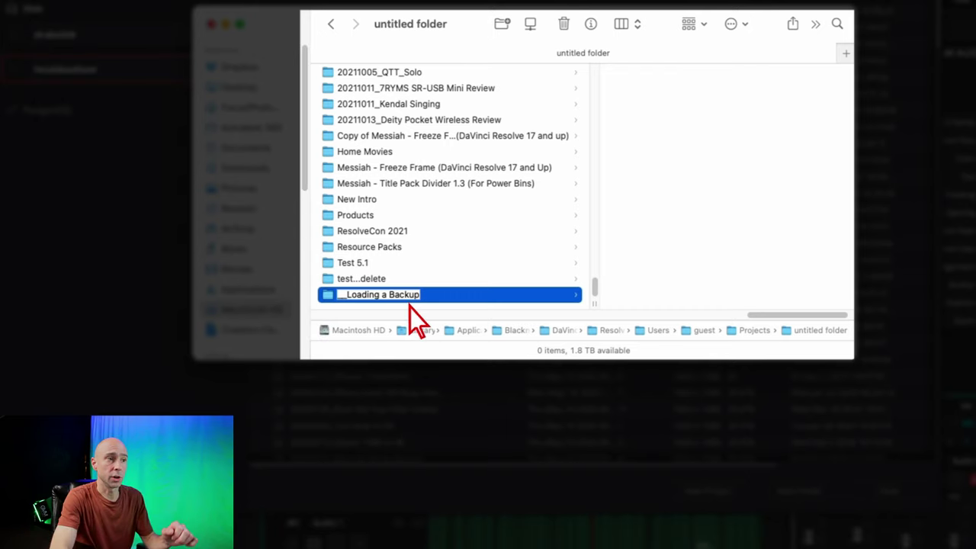
key(Return)
scroll(411, 289, up, 5)
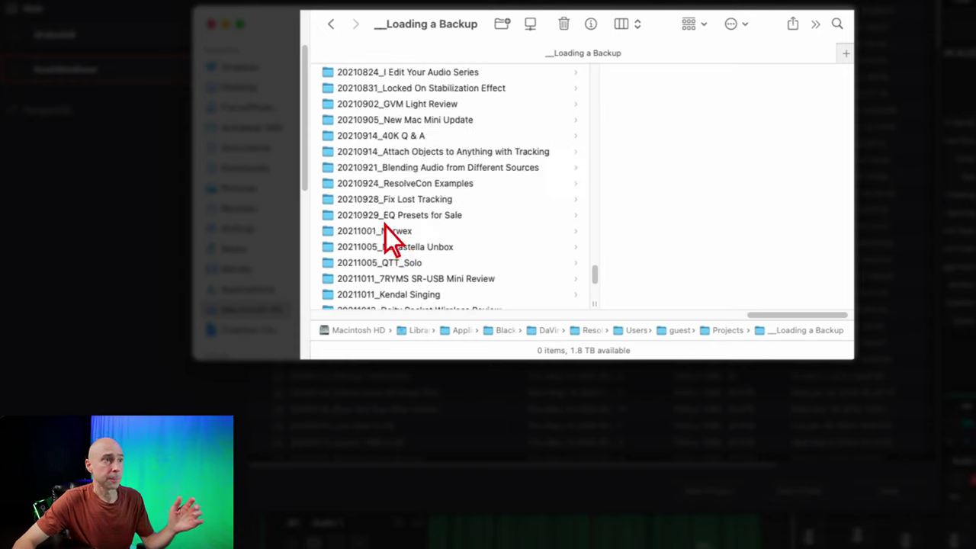
scroll(385, 237, up, 10)
scroll(332, 81, right, 2)
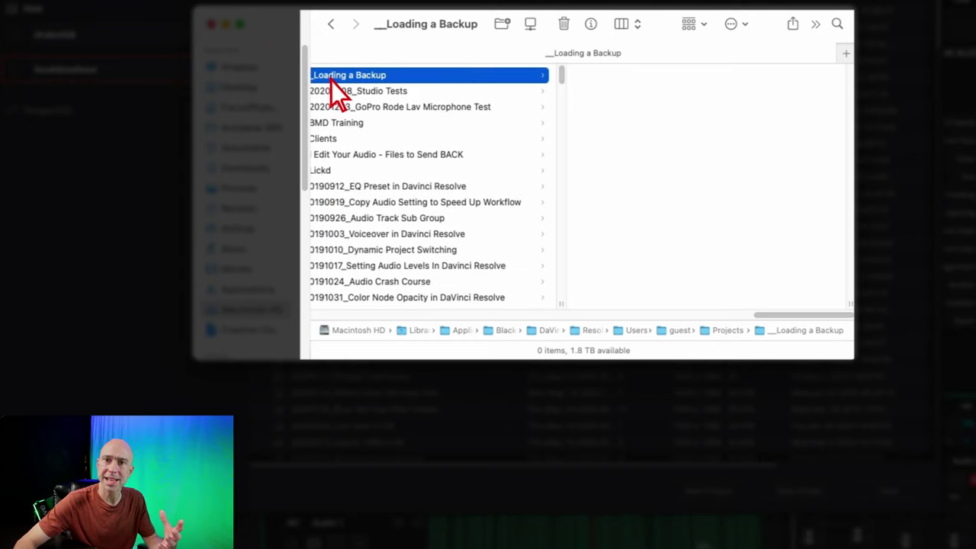
- Rename Project.db.20211011114345 in __Loading a Backup to Project.db, then switch back to Resolve
click(657, 141)
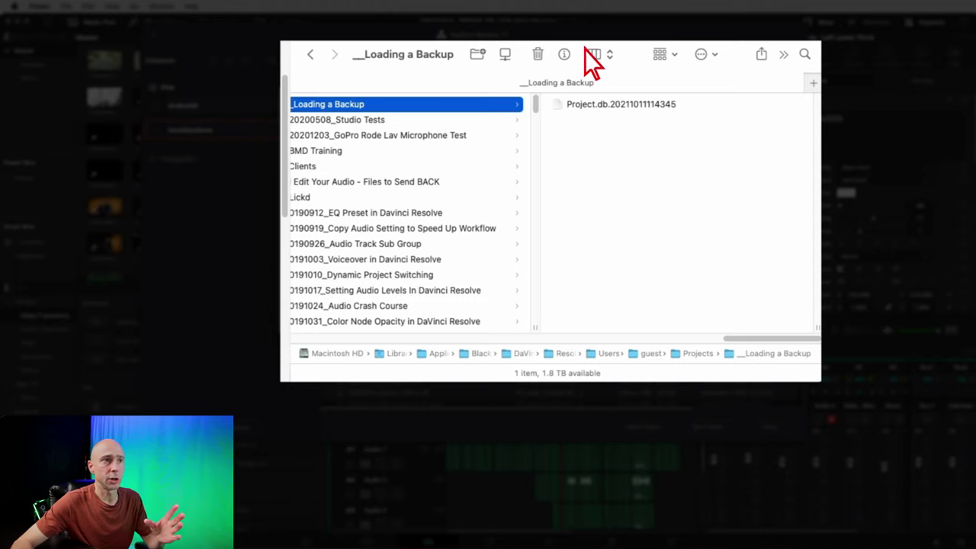
click(599, 105)
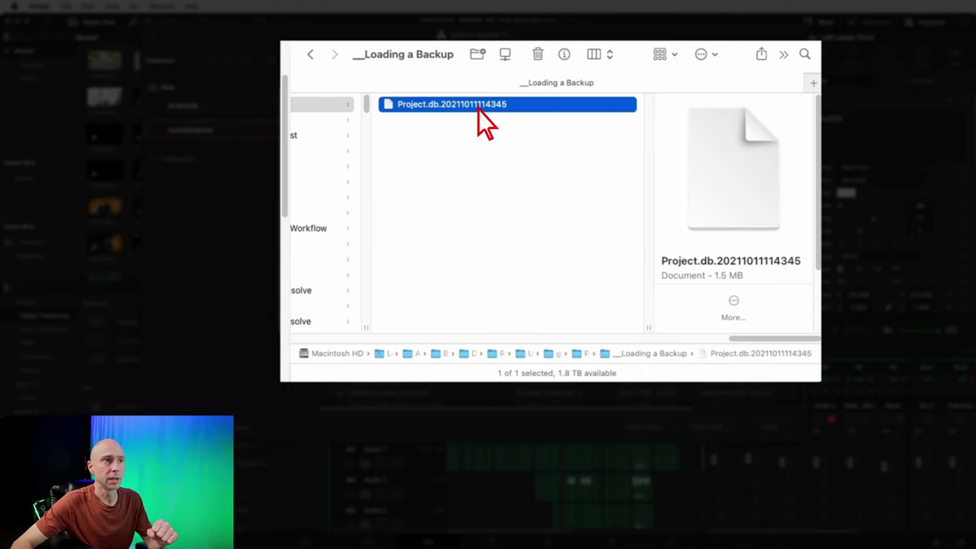
click(472, 111)
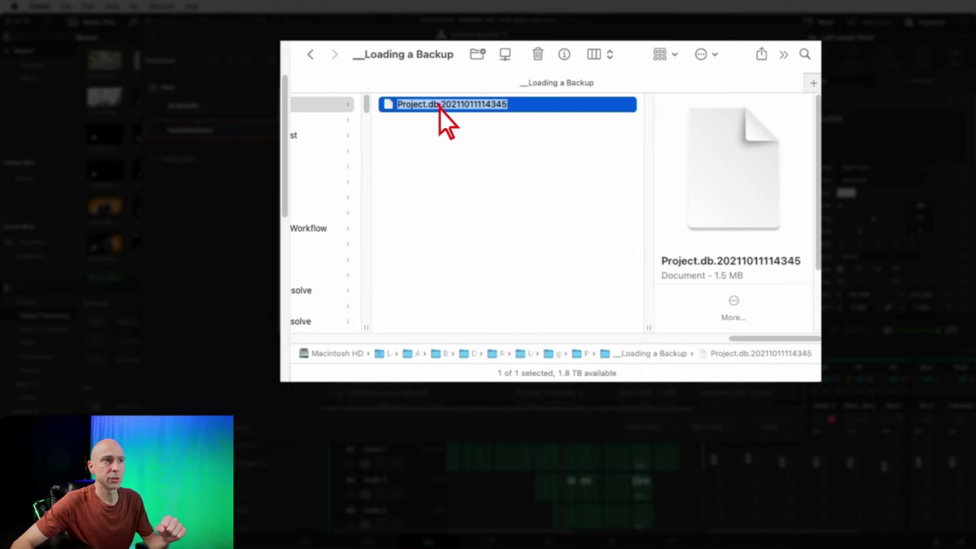
click(439, 109)
key(Delete)
key(Delete)
key(Delete)
key(Delete)
key(Delete)
key(Delete)
key(Delete)
key(Delete)
key(Delete)
key(Delete)
key(Delete)
key(Delete)
key(Delete)
key(Delete)
key(Delete)
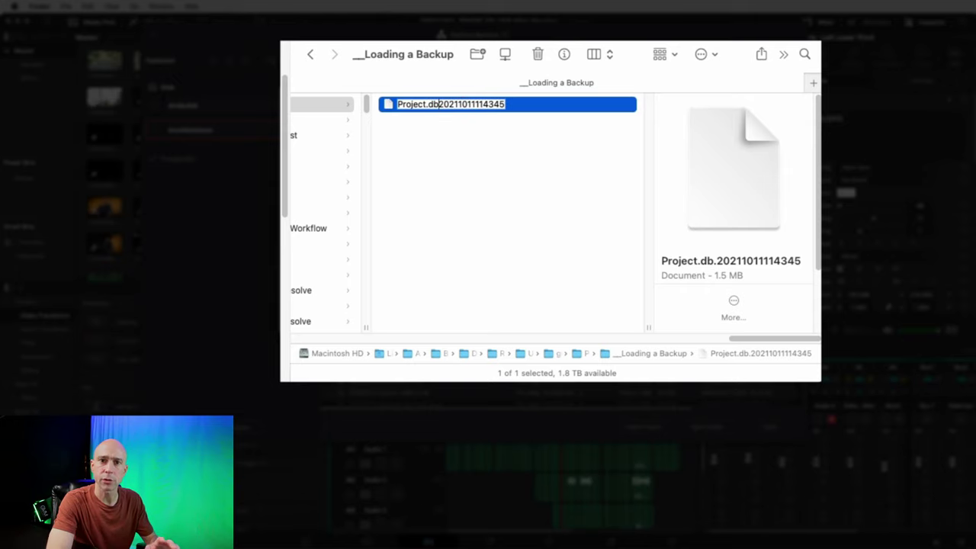
key(Return)
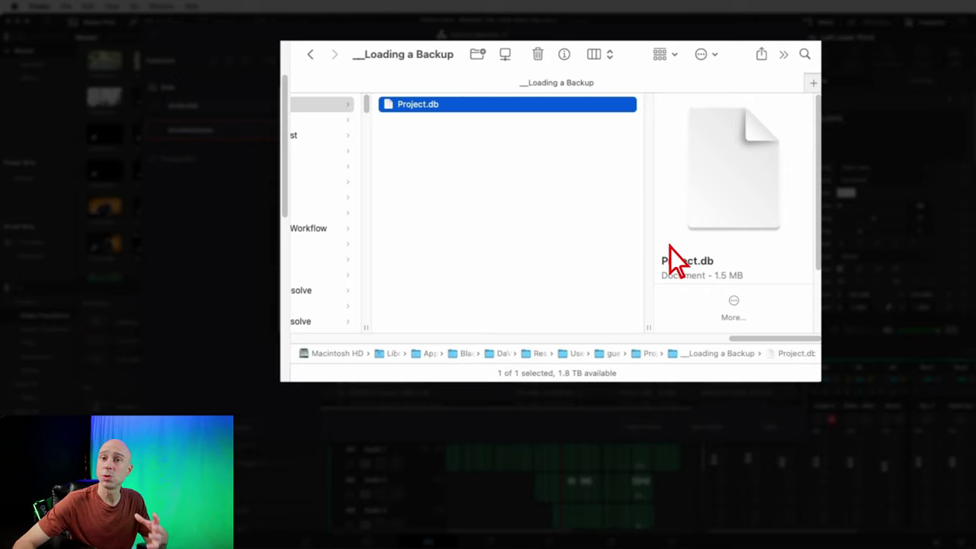
scroll(588, 262, left, 3)
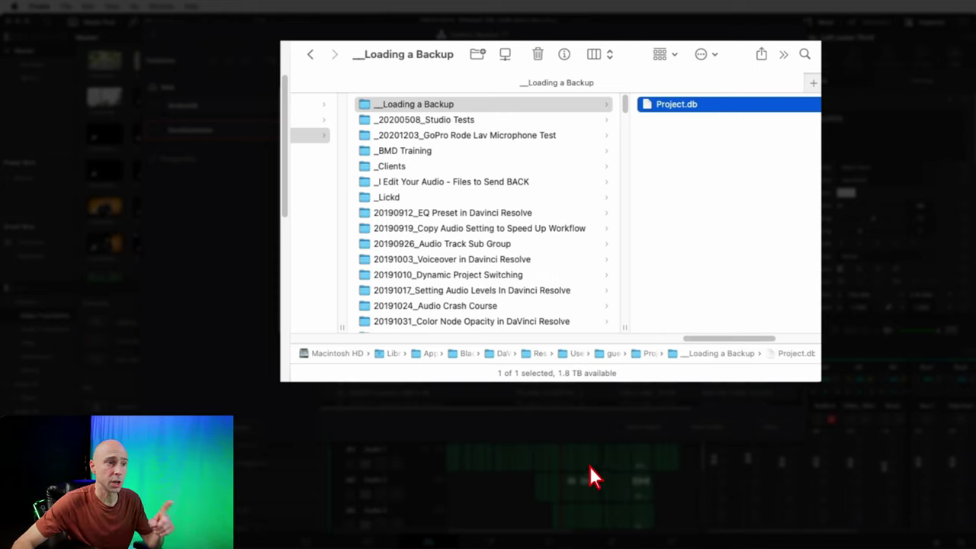
key(super+Tab)
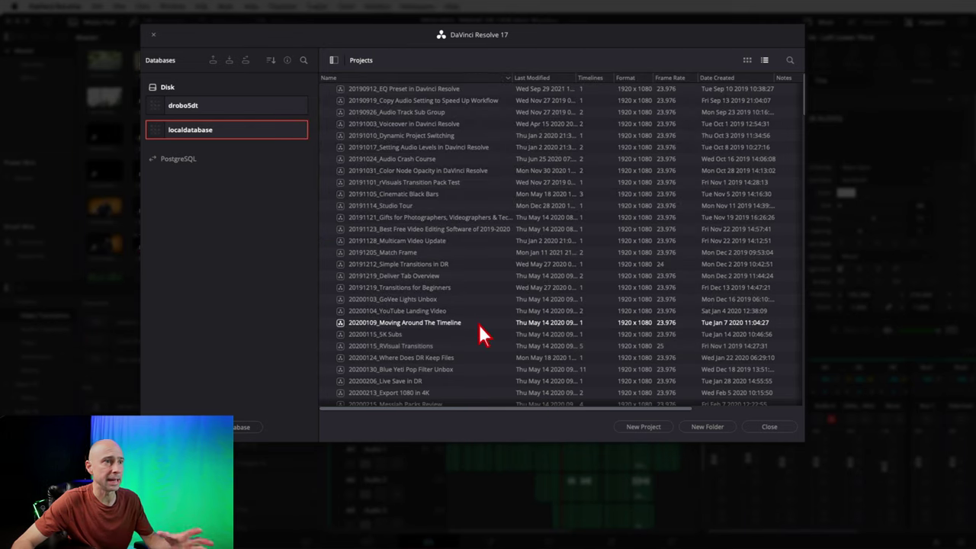
- Refresh the project list, sort by name in reverse, and select __Loading a Backup
right_click(484, 275)
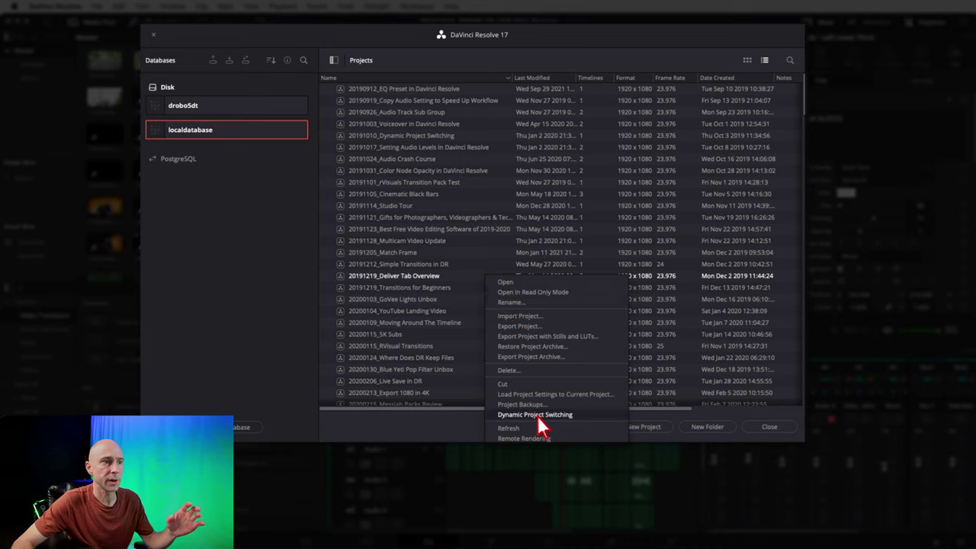
click(517, 429)
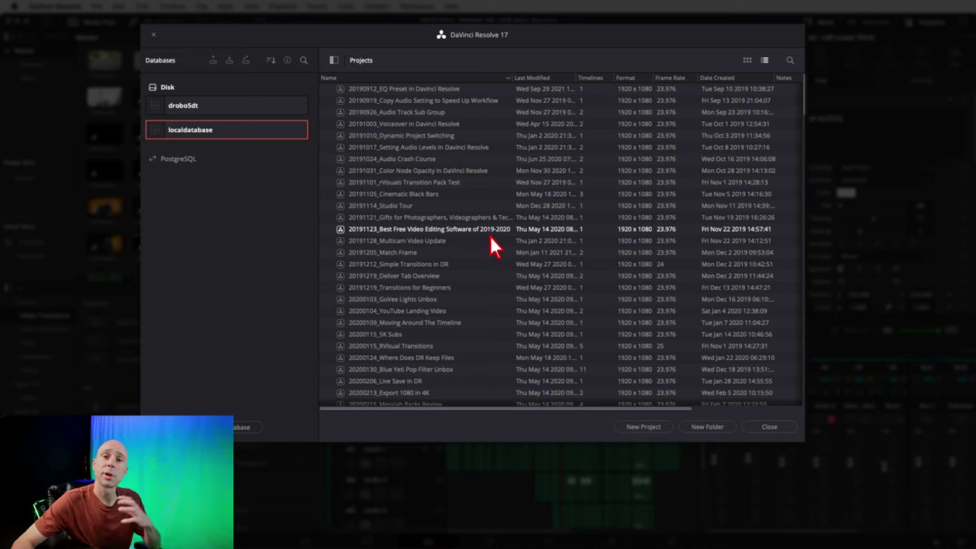
click(438, 79)
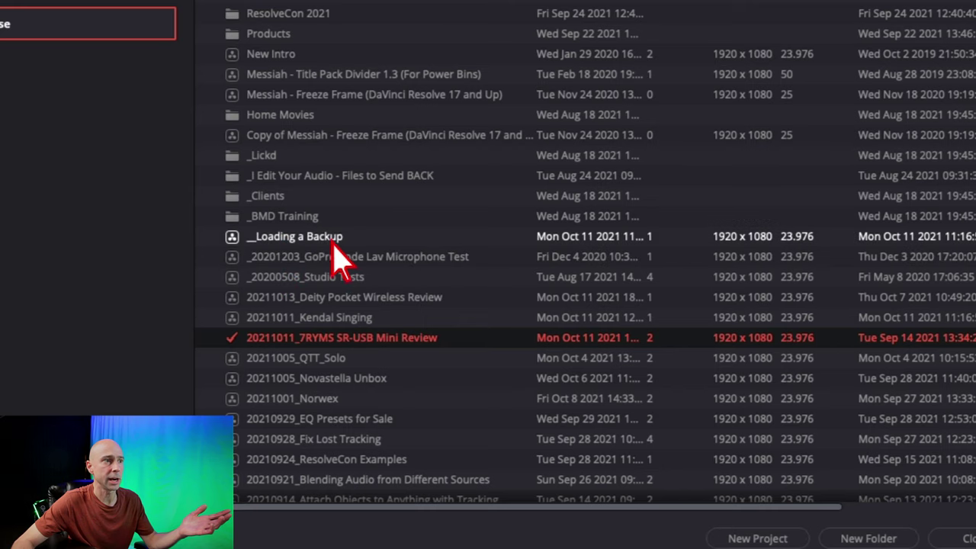
click(331, 238)
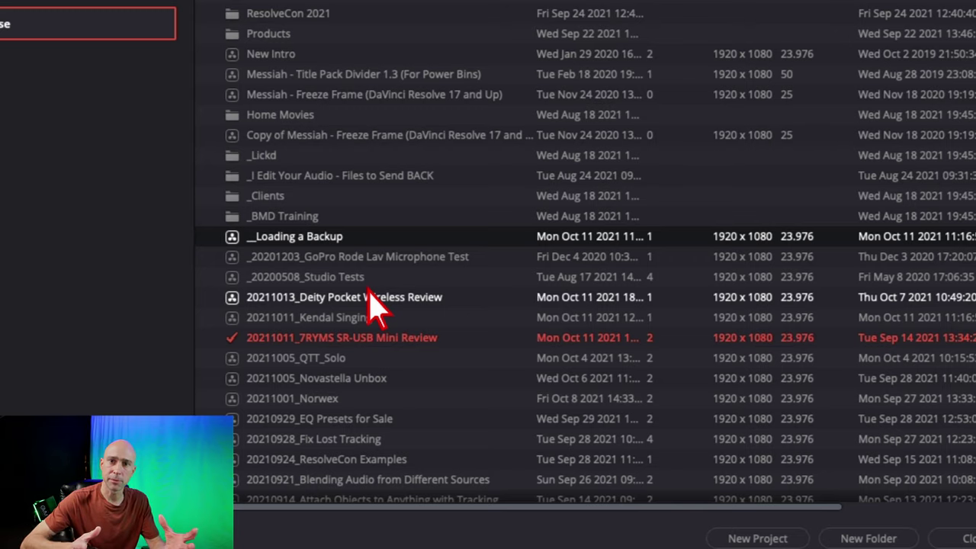
- Load the __Loading a Backup project from the Project Manager
double_click(237, 238)
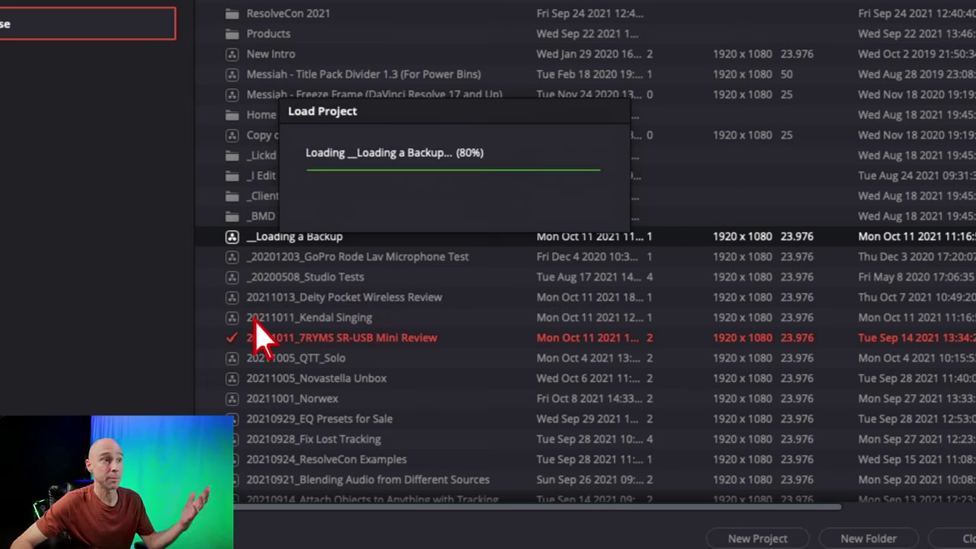